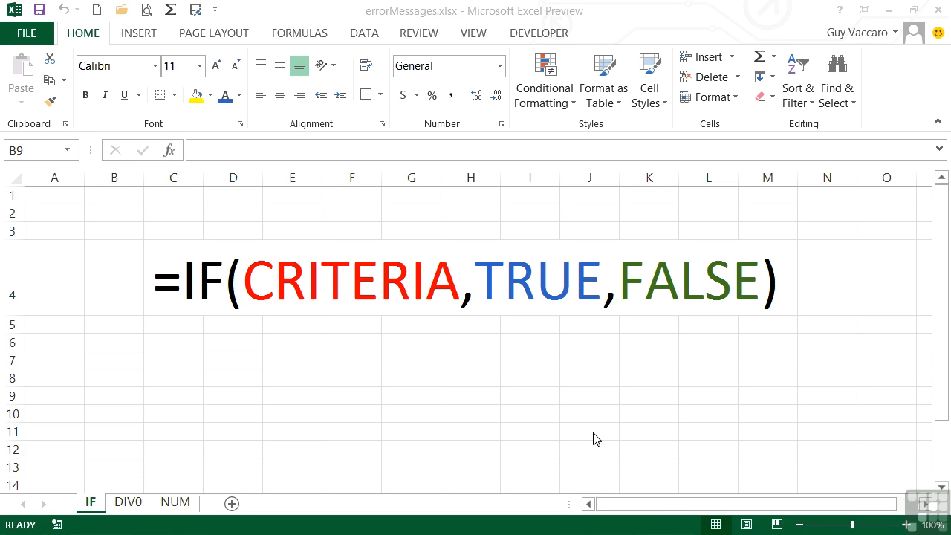
# Step: Open the DIV0 sheet and examine the division formula in A1 and its input cells B1 and C1
pyautogui.click(128, 504)
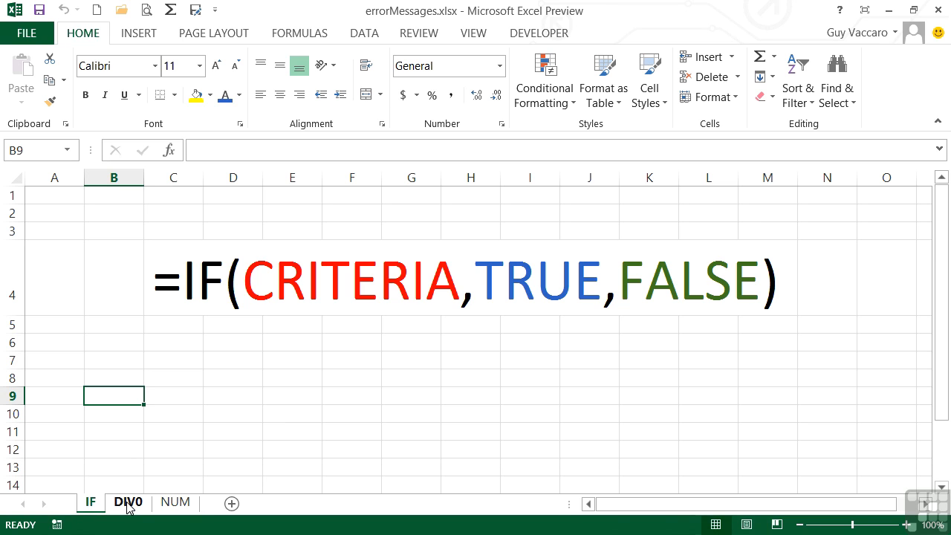
pyautogui.click(128, 503)
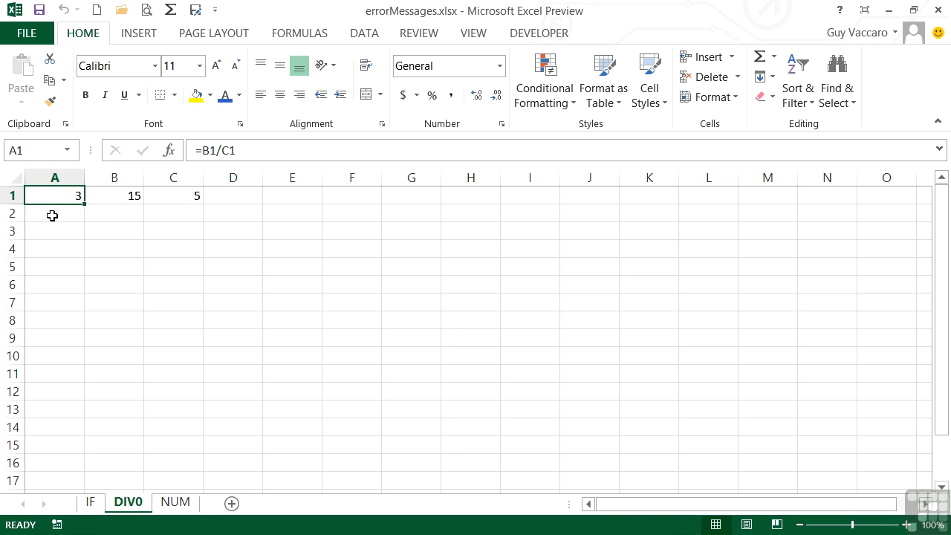
pyautogui.doubleClick(68, 196)
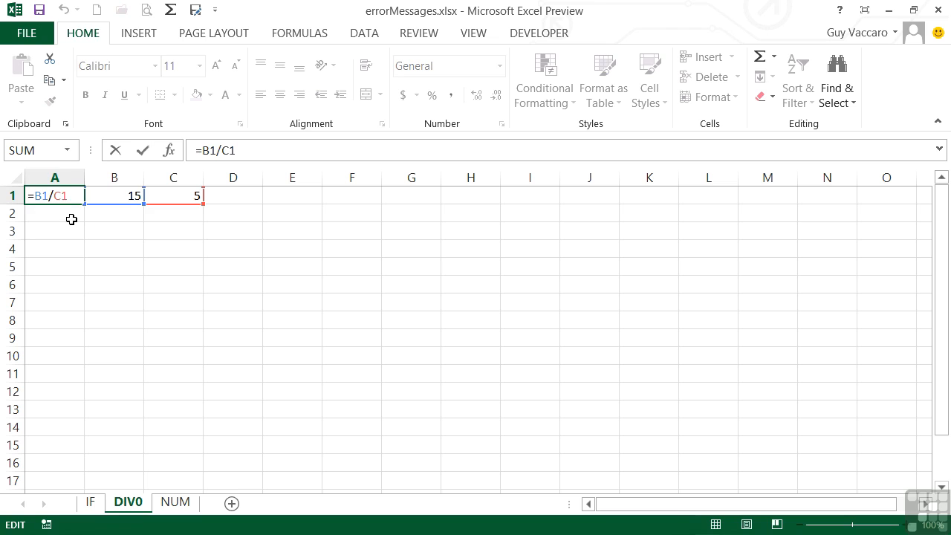
pyautogui.press('Tab')
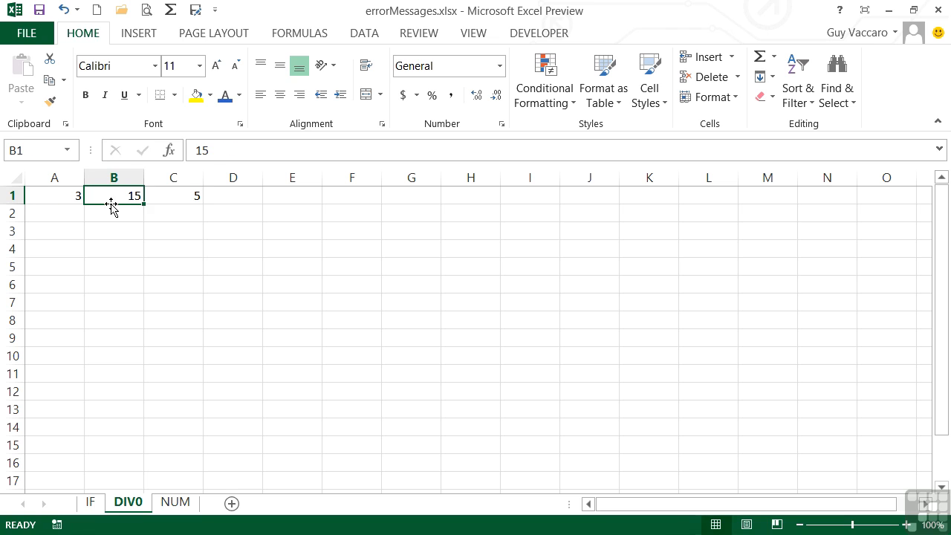
pyautogui.click(179, 195)
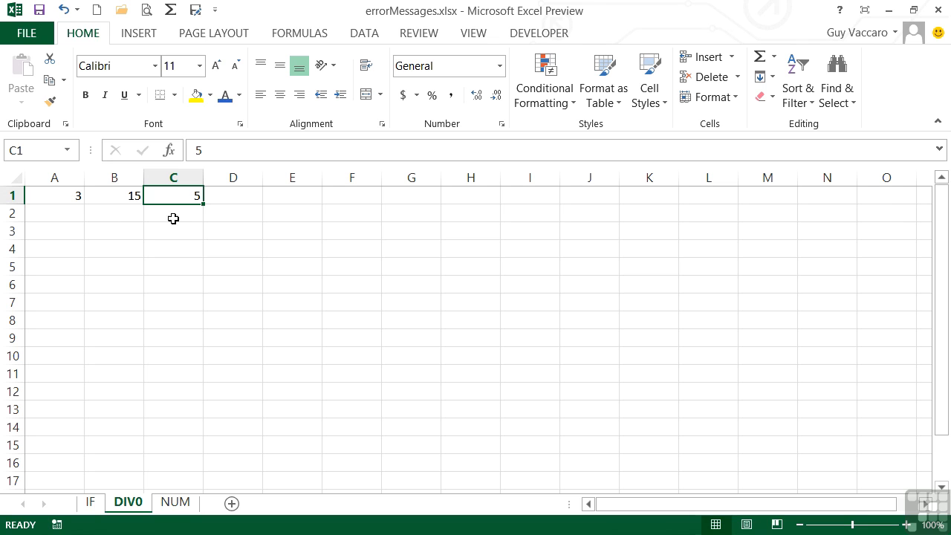
# Step: Enter 30 in cell B1 and 6 in cell C1 as new values for the division
pyautogui.click(126, 196)
pyautogui.write('30')
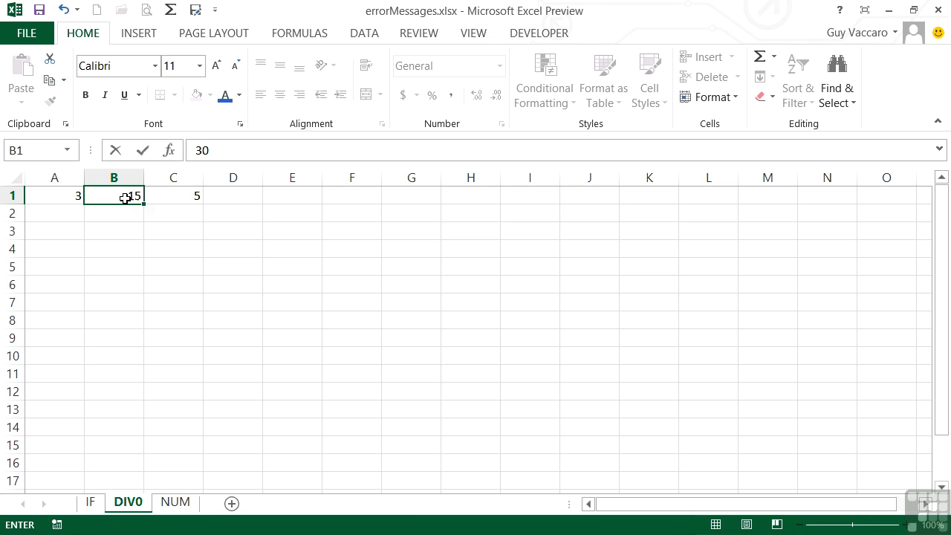
pyautogui.press('Tab')
pyautogui.write('6')
pyautogui.press('Tab')
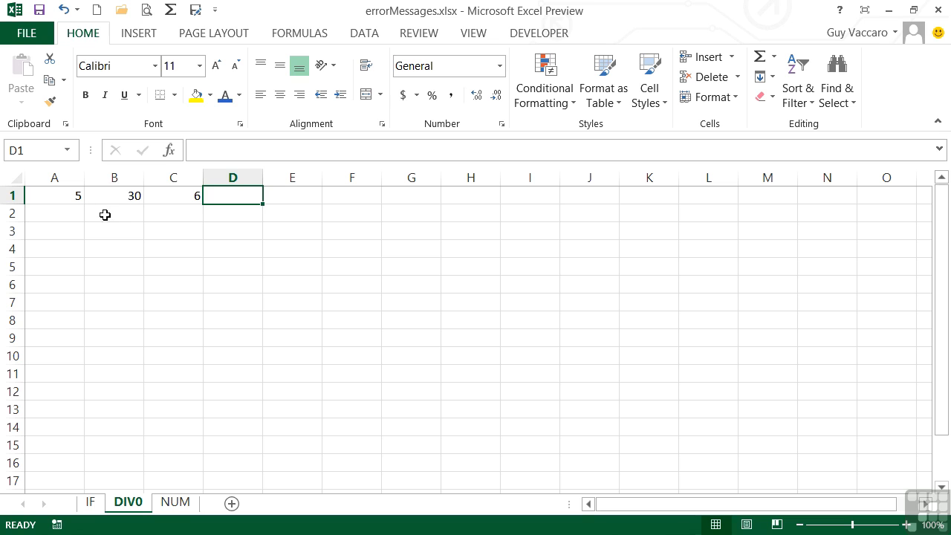
# Step: Clear the contents of cells B1:C1 to test the division formula with empty inputs
pyautogui.click(127, 196)
pyautogui.moveTo(128, 196); pyautogui.dragTo(156, 198)
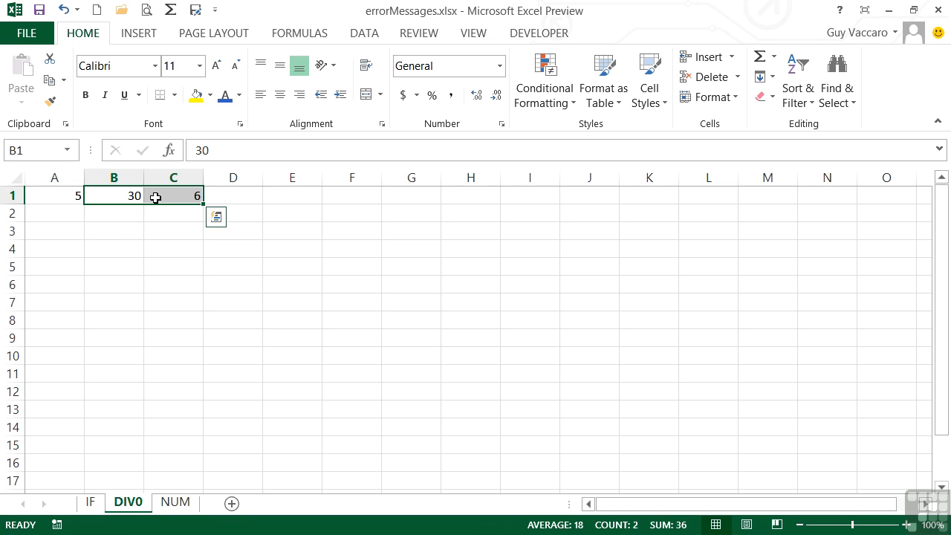
pyautogui.press('Delete')
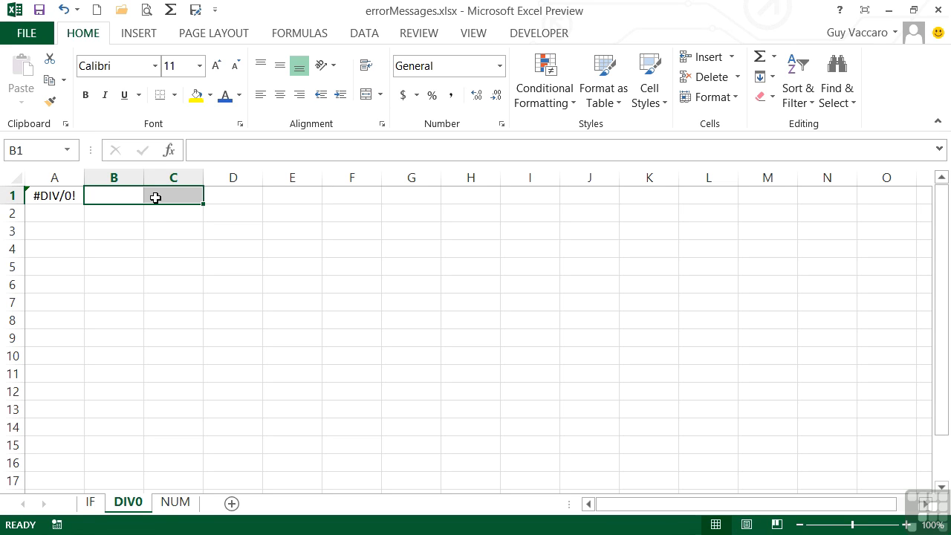
pyautogui.press('Left')
pyautogui.press('Right')
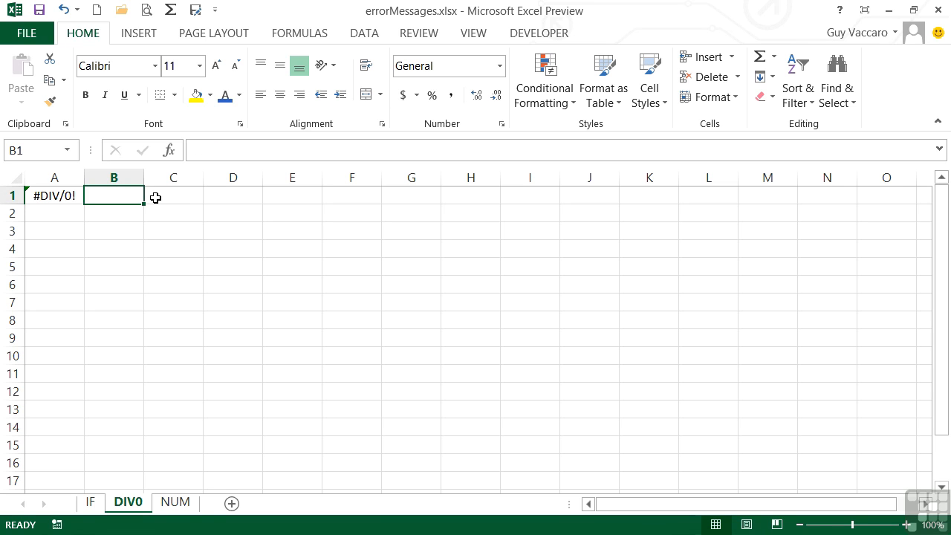
# Step: Test the division with 5 in cell C1 while B1 is empty, and clear C1 again
pyautogui.press('Right')
pyautogui.write('5')
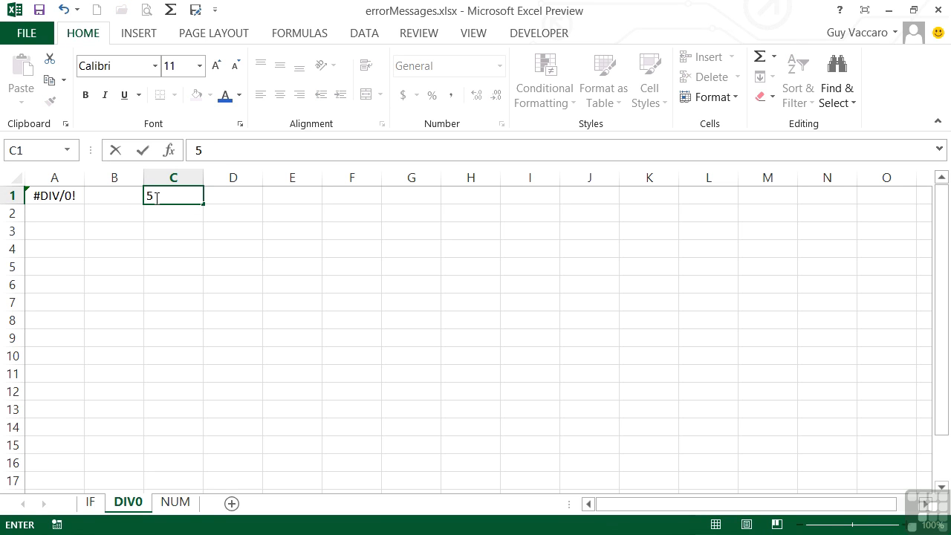
pyautogui.press('Left')
pyautogui.press('Left')
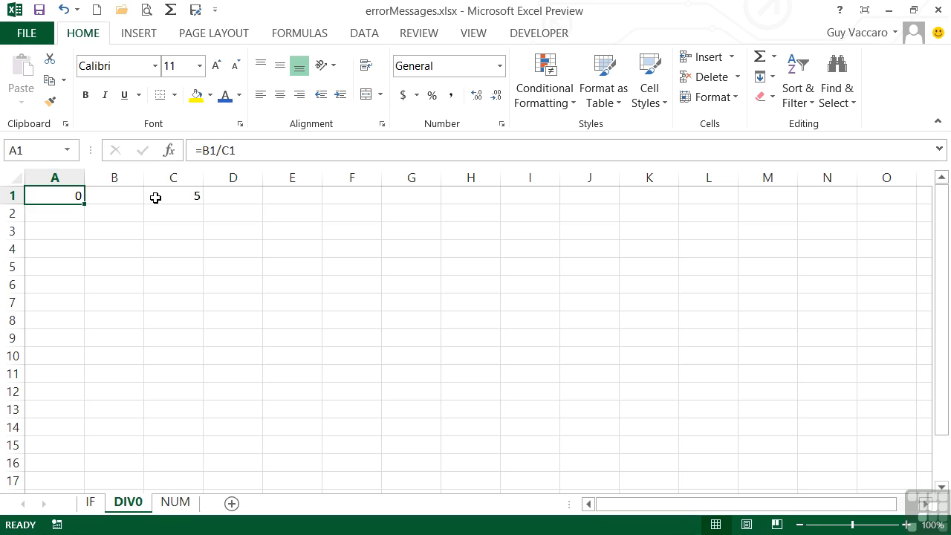
pyautogui.press('Right')
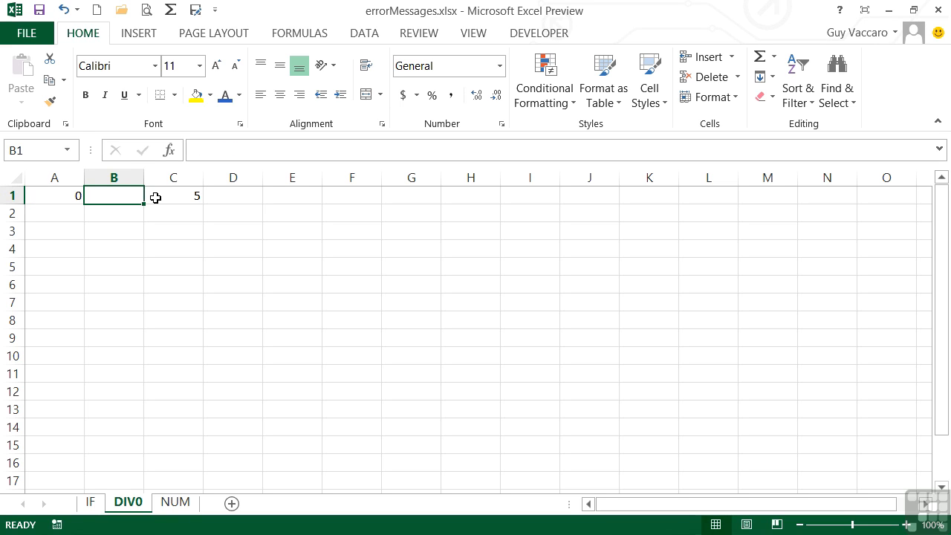
pyautogui.press('Right')
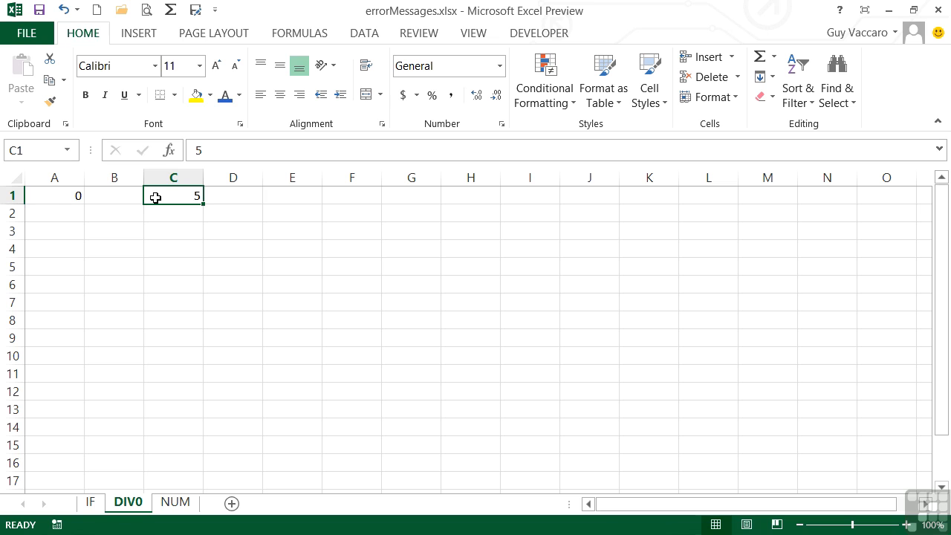
pyautogui.press('Delete')
# Step: Wrap the division formula in A1 in an IF function so that it reads =if(c1=0,"-",B1/C1)
pyautogui.press('Left')
pyautogui.press('Left')
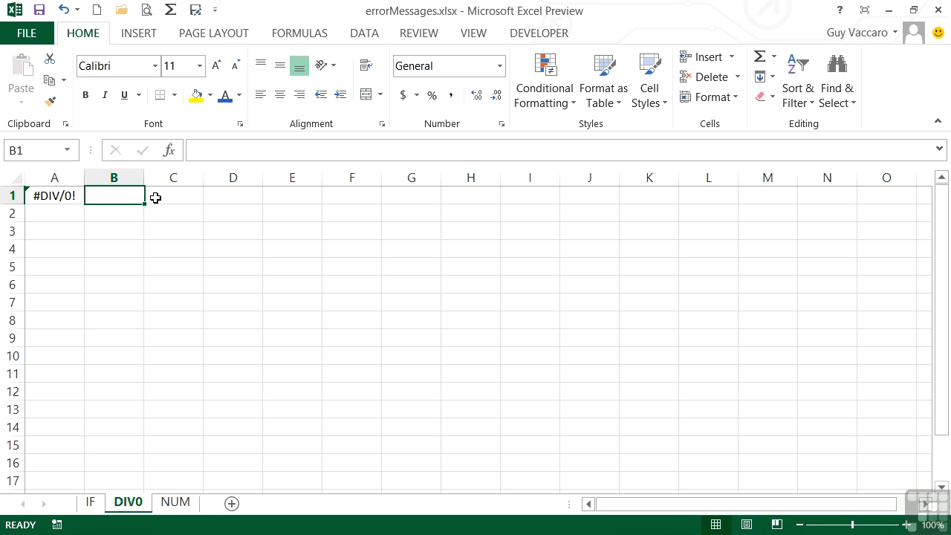
pyautogui.press('F2')
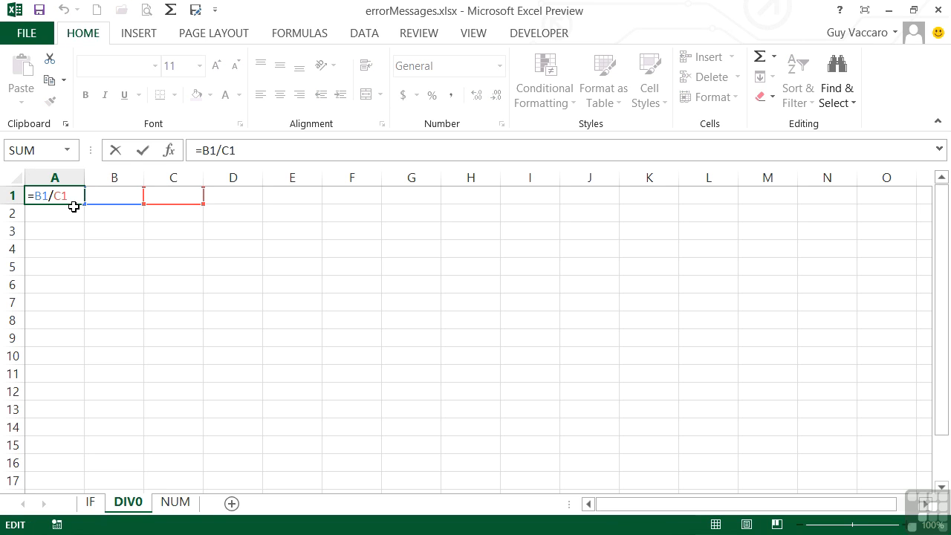
pyautogui.press('Right')
pyautogui.write('if')
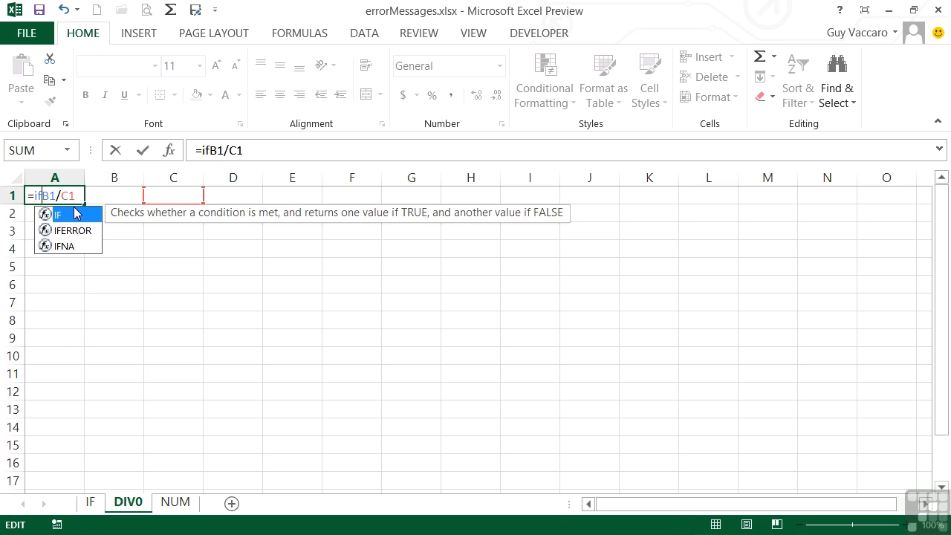
pyautogui.write('(c1')
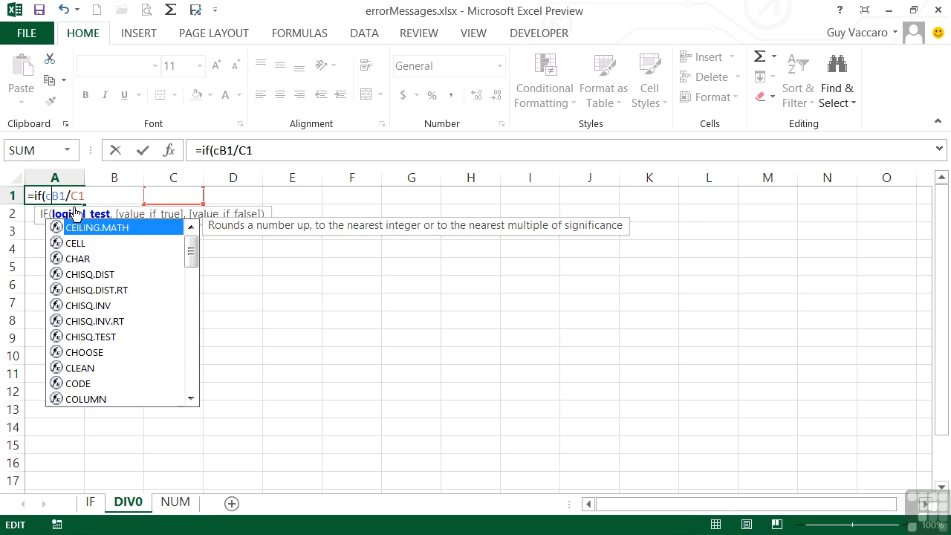
pyautogui.write('=0,')
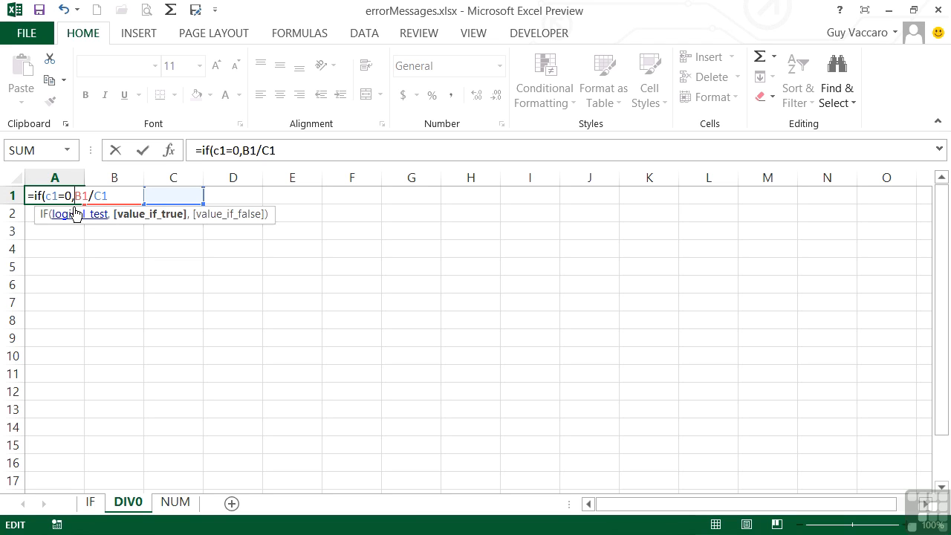
pyautogui.write('"')
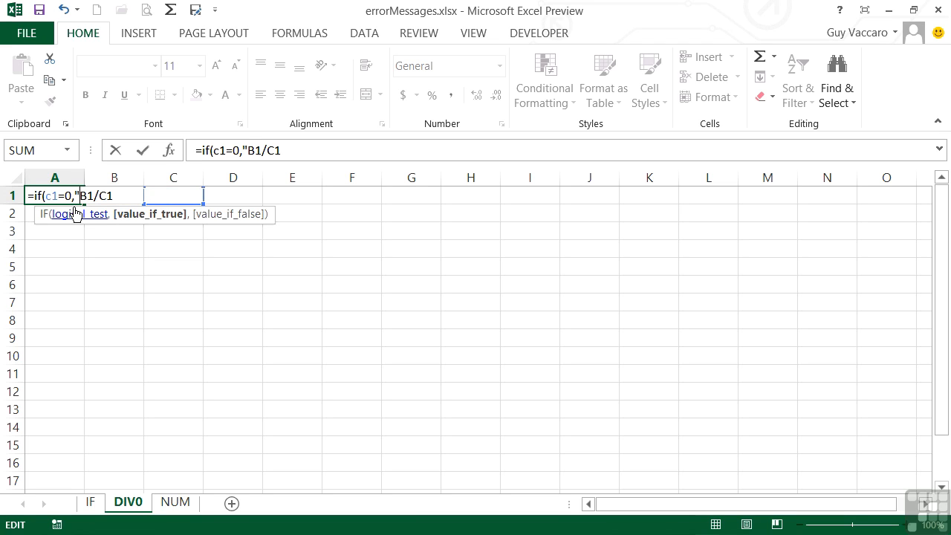
pyautogui.write('-",')
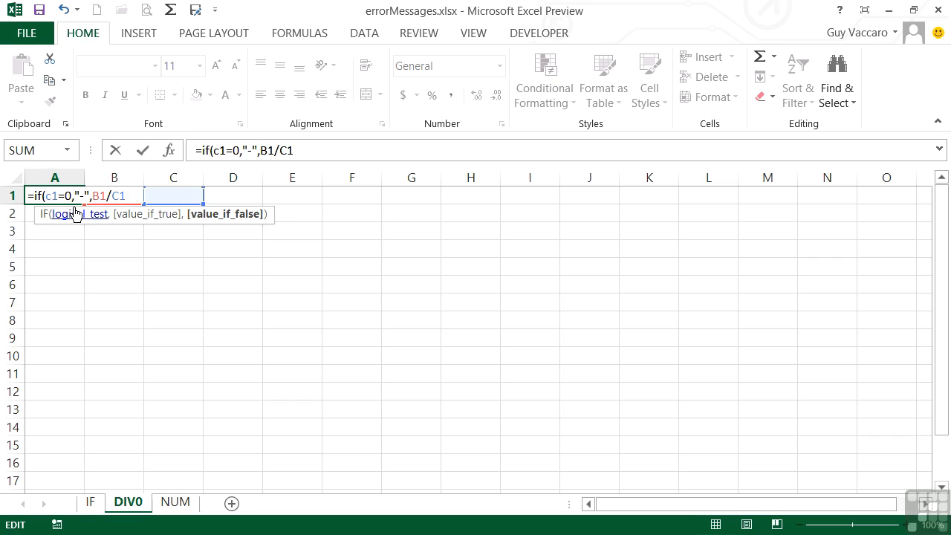
pyautogui.write(')')
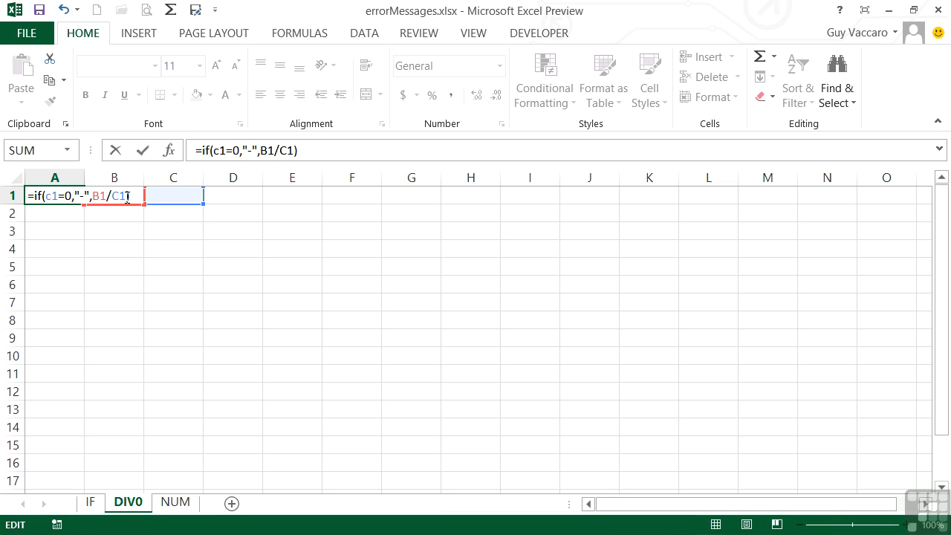
pyautogui.press('Return')
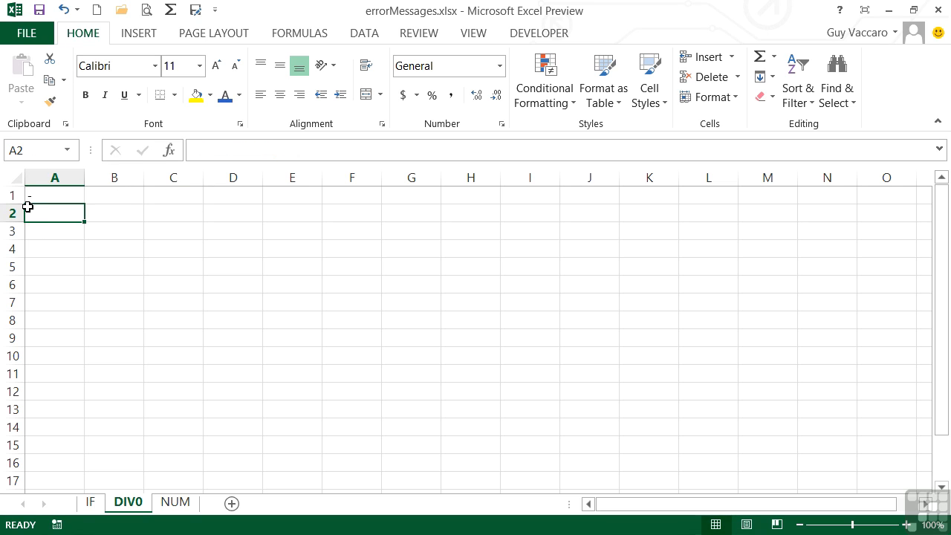
# Step: Enter 60 in cell B1 and 12 in cell C1, and review the IF formula in A1
pyautogui.click(123, 196)
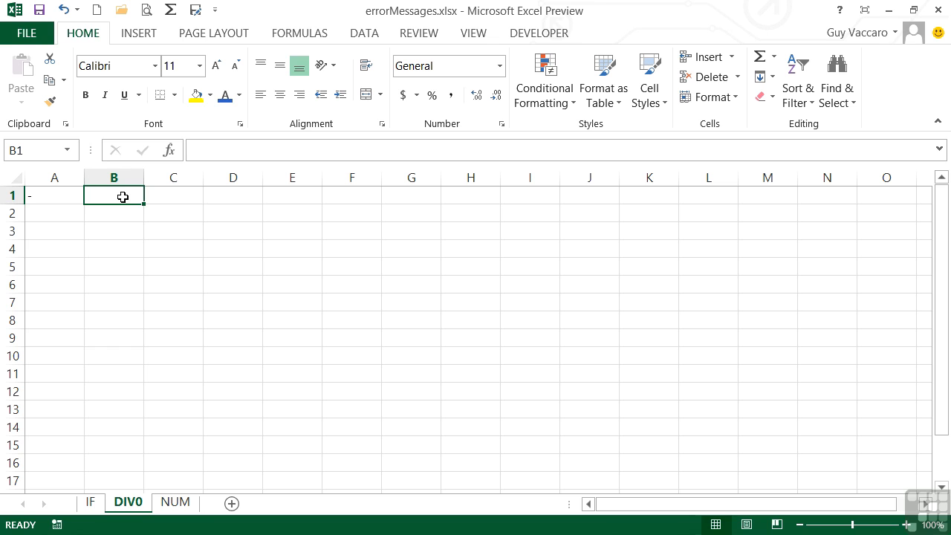
pyautogui.write('60')
pyautogui.press('Tab')
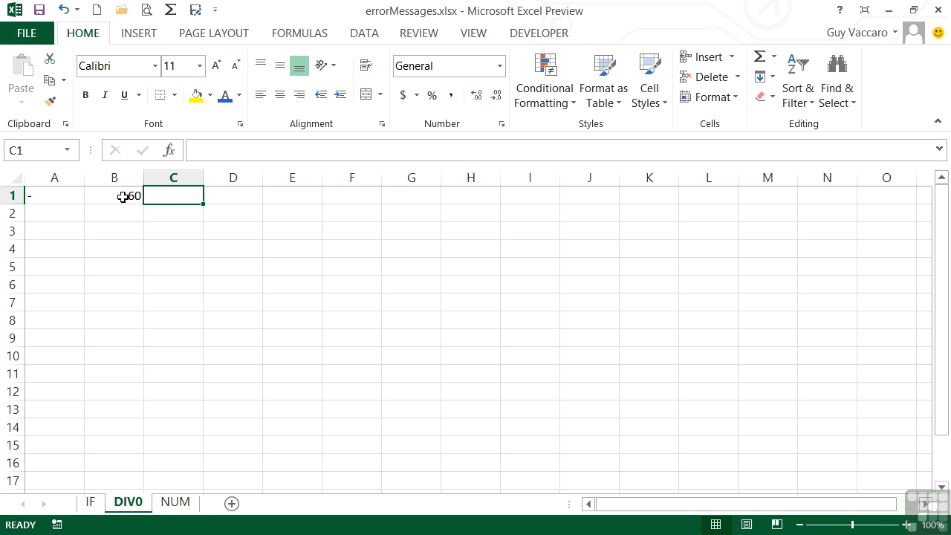
pyautogui.write('12')
pyautogui.press('Tab')
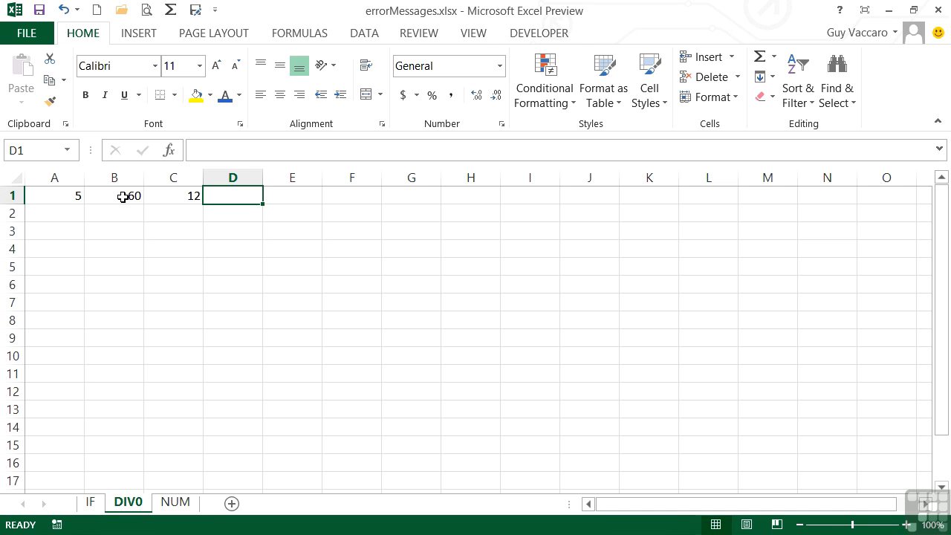
pyautogui.doubleClick(74, 195)
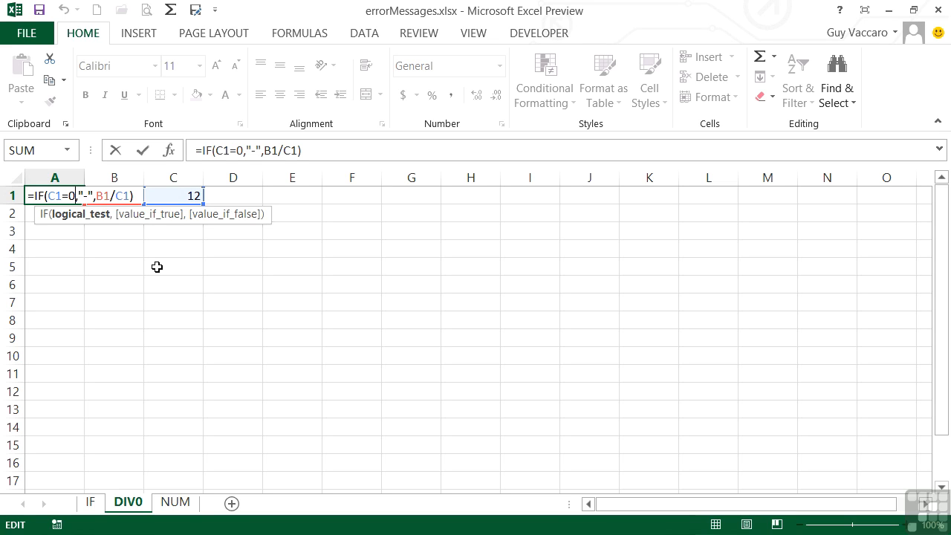
pyautogui.press('Return')
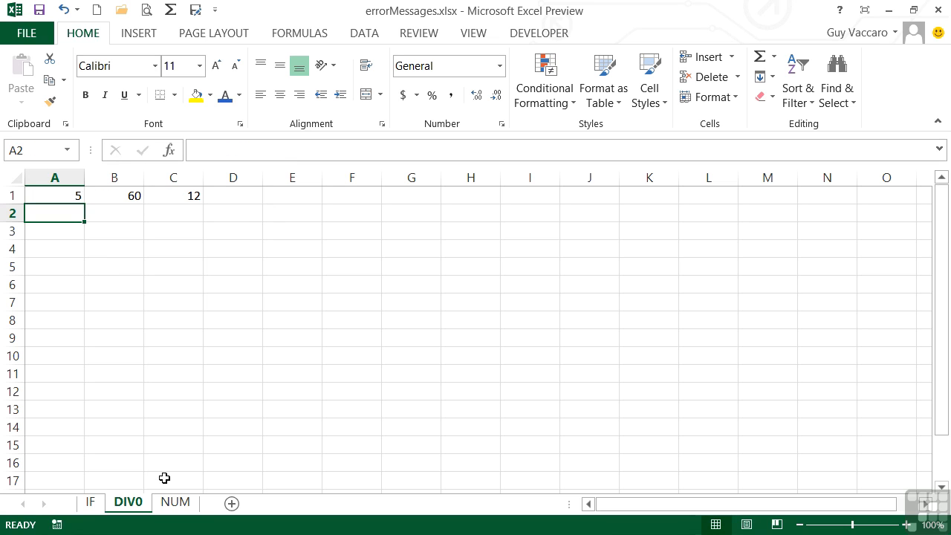
# Step: Open the NUM sheet and examine the power formula in cell A1
pyautogui.click(177, 502)
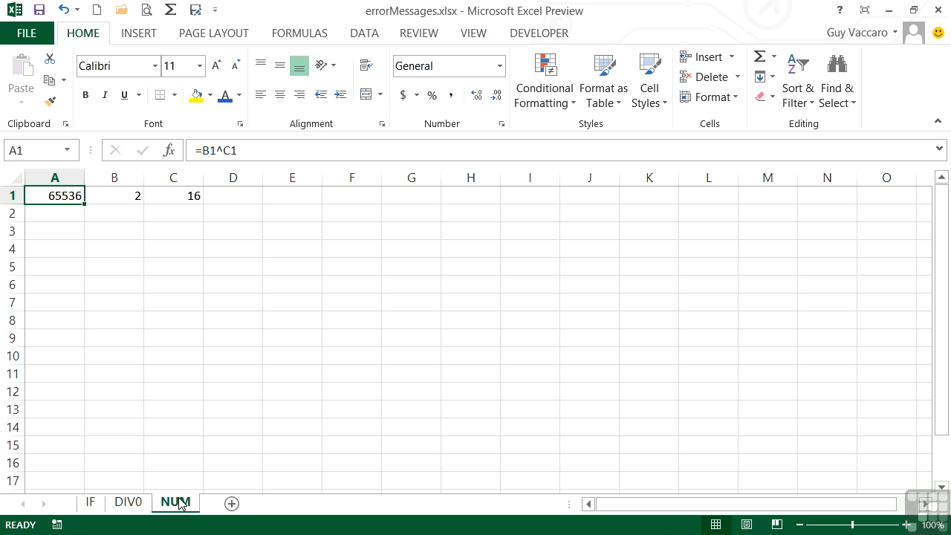
pyautogui.doubleClick(64, 196)
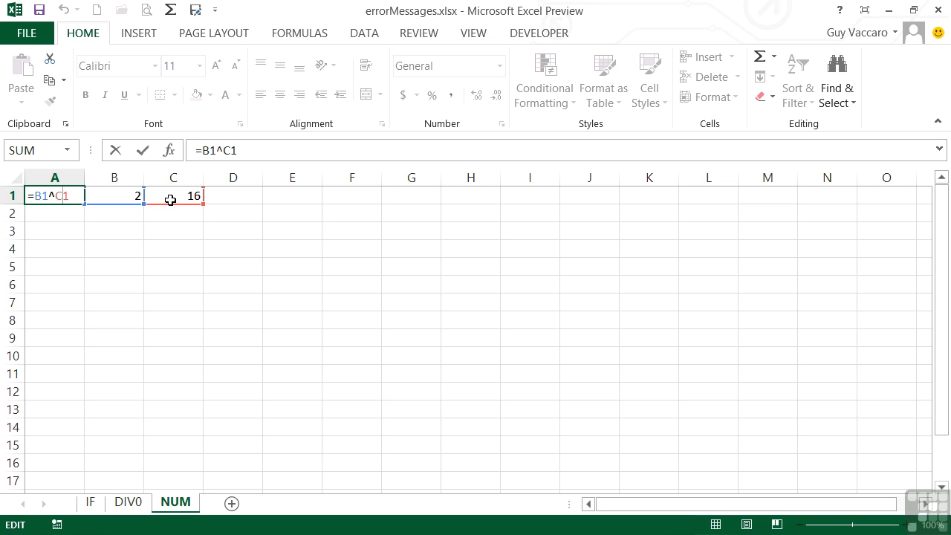
pyautogui.press('Return')
pyautogui.press('Up')
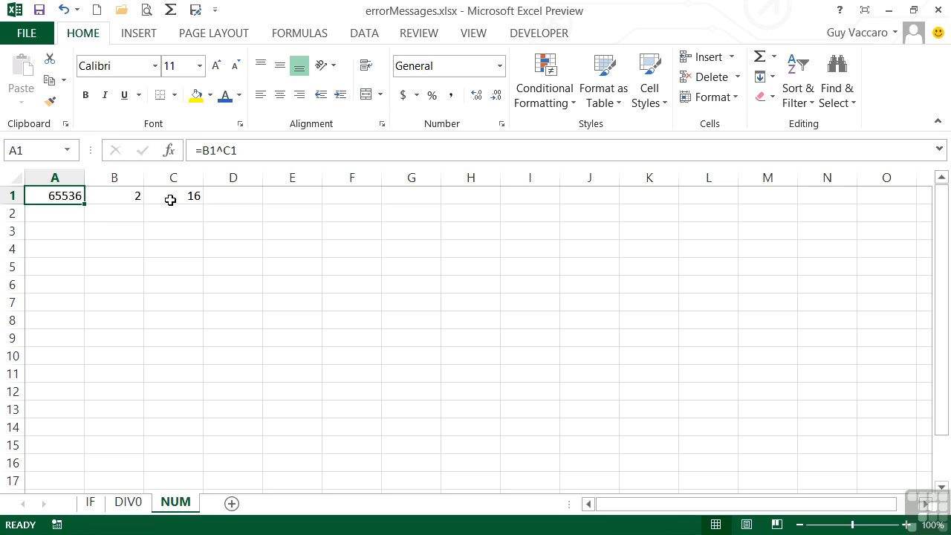
# Step: Clear the contents of cells C1 and B1 on the NUM sheet
pyautogui.click(170, 200)
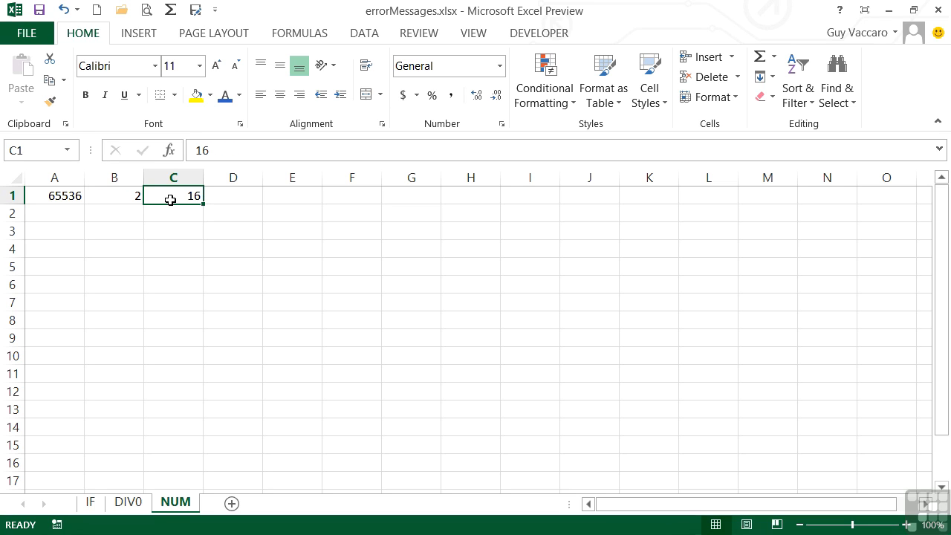
pyautogui.press('Delete')
pyautogui.press('Left')
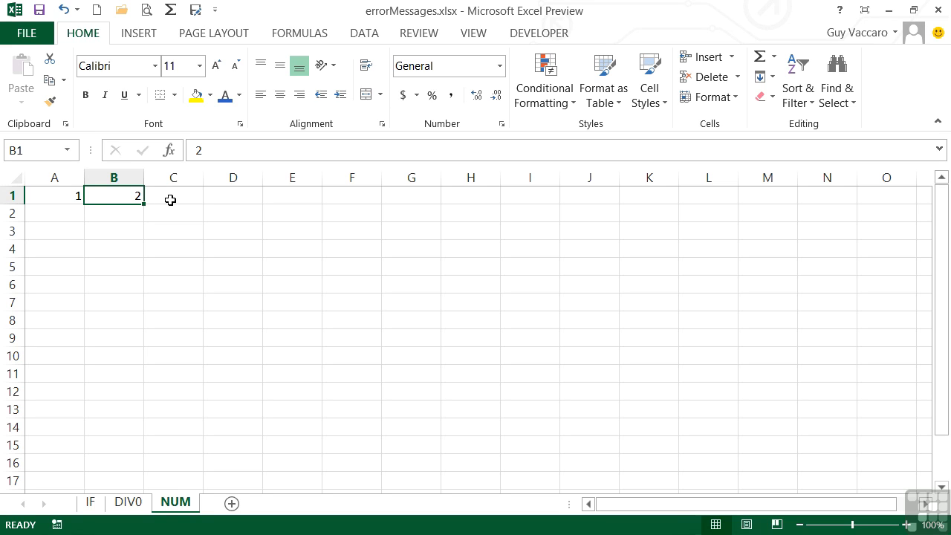
pyautogui.press('Delete')
# Step: Wrap the power formula in cell A1 in an IF function so that it reads =if(b1>=0,B1^C1,"-")
pyautogui.click(56, 194)
pyautogui.doubleClick(70, 195)
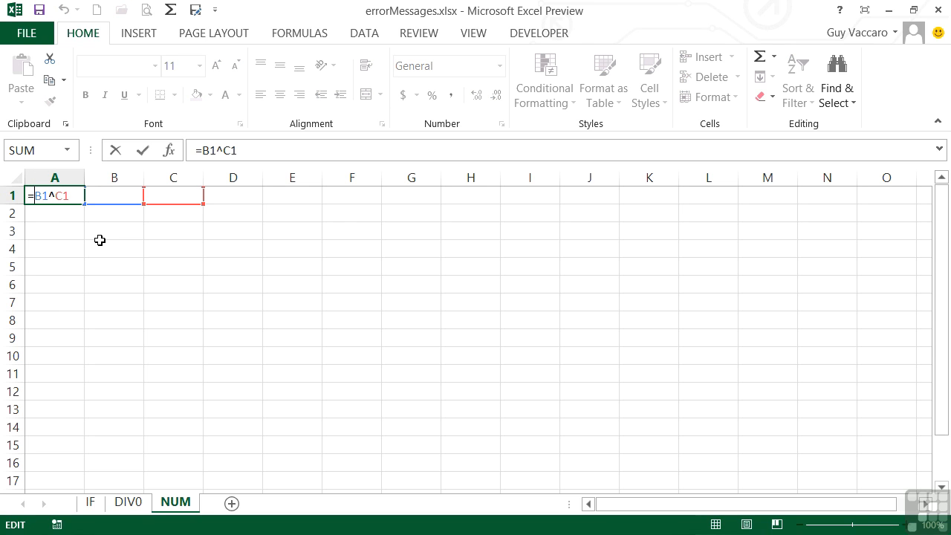
pyautogui.write('if(')
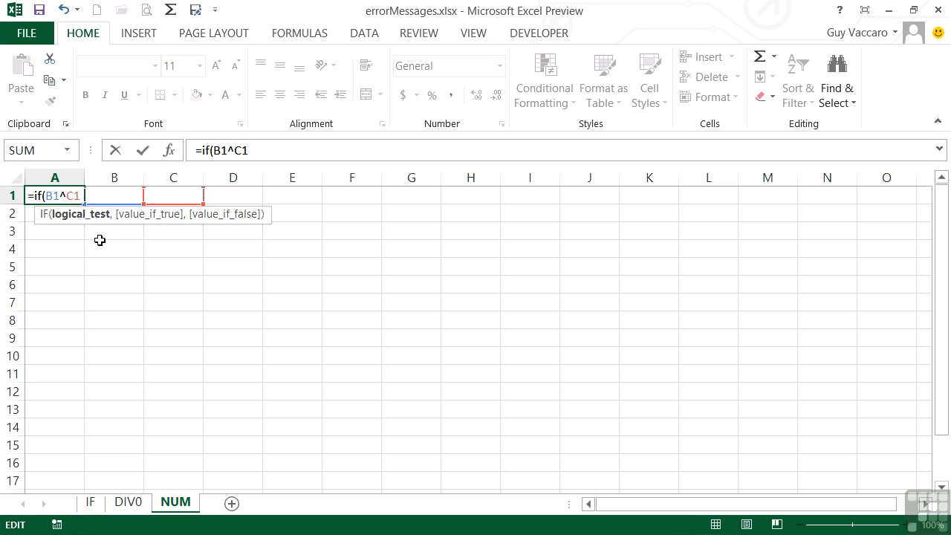
pyautogui.write('b1')
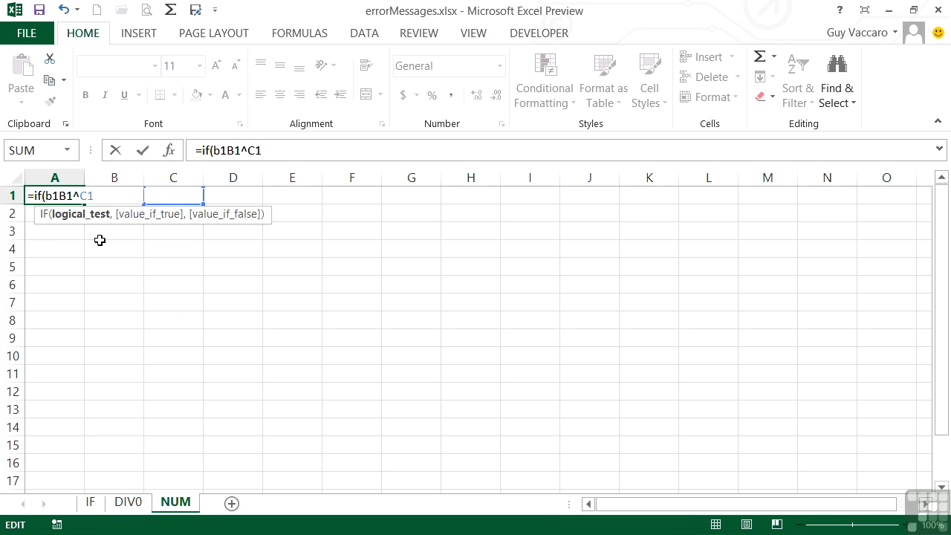
pyautogui.write('>=0,')
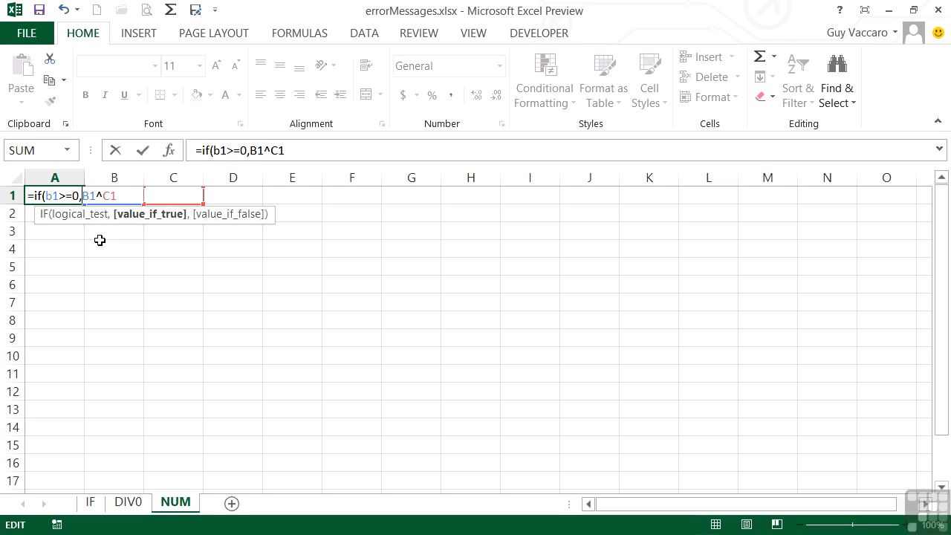
pyautogui.write(',')
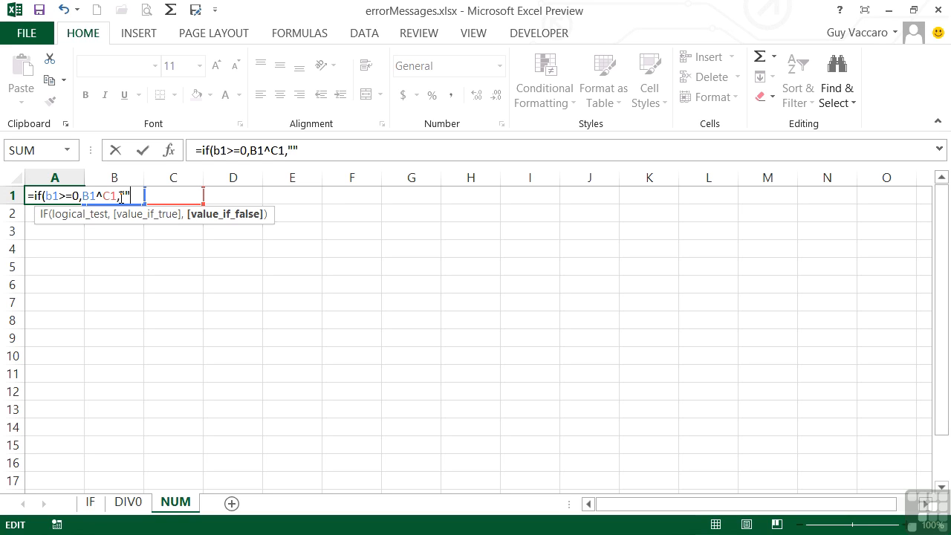
pyautogui.write('-")')
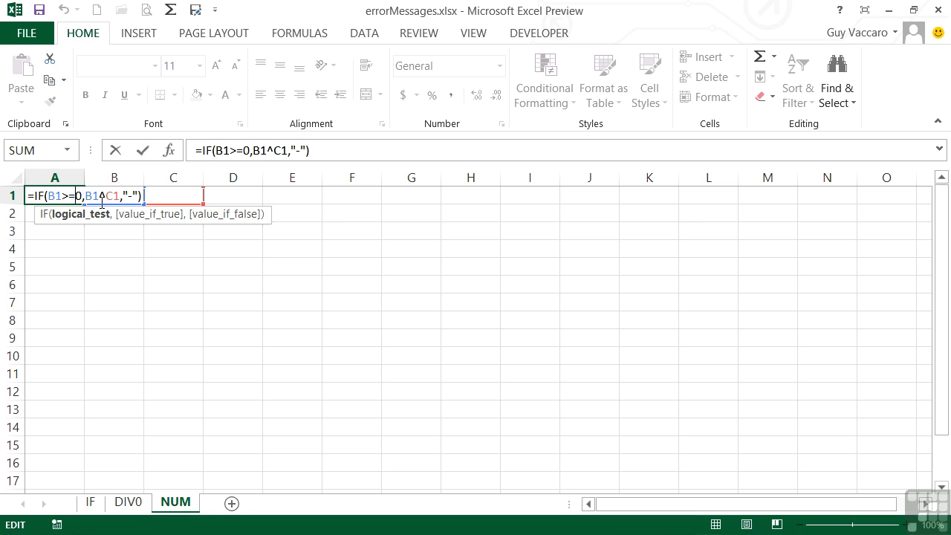
# Step: Change the logical test of the IF formula in A1 to B1>0
pyautogui.press('BackSpace')
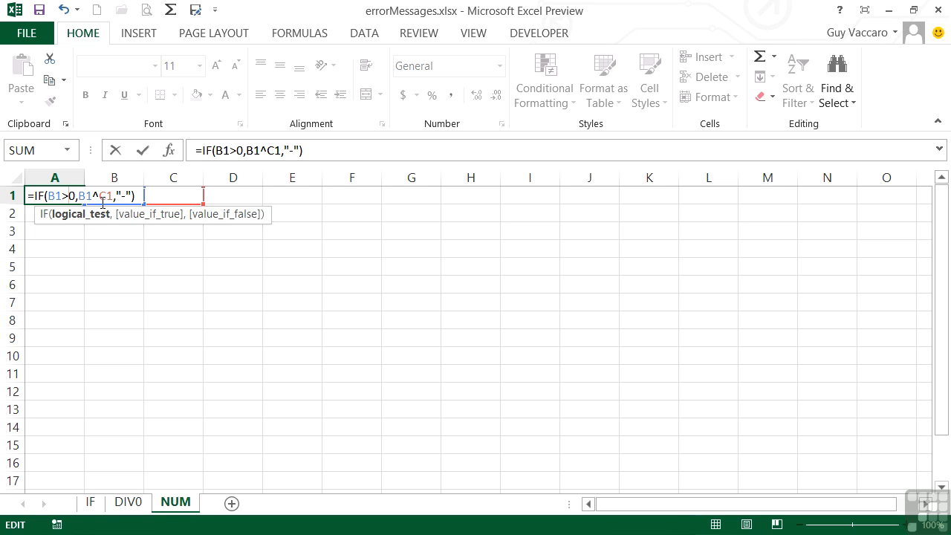
pyautogui.press('Return')
pyautogui.press('Up')
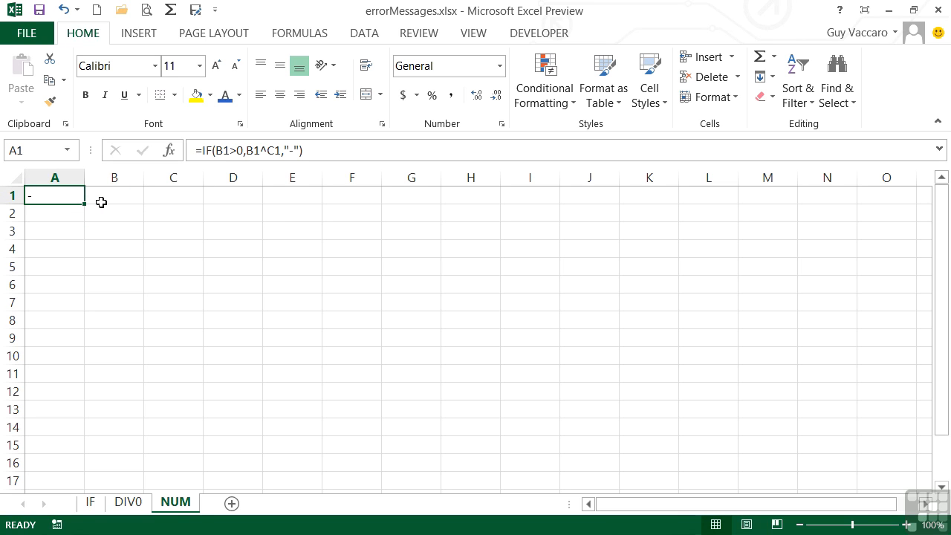
# Step: Enter 6 in cell B1 and 3 in cell C1 to test the IF formula
pyautogui.click(101, 202)
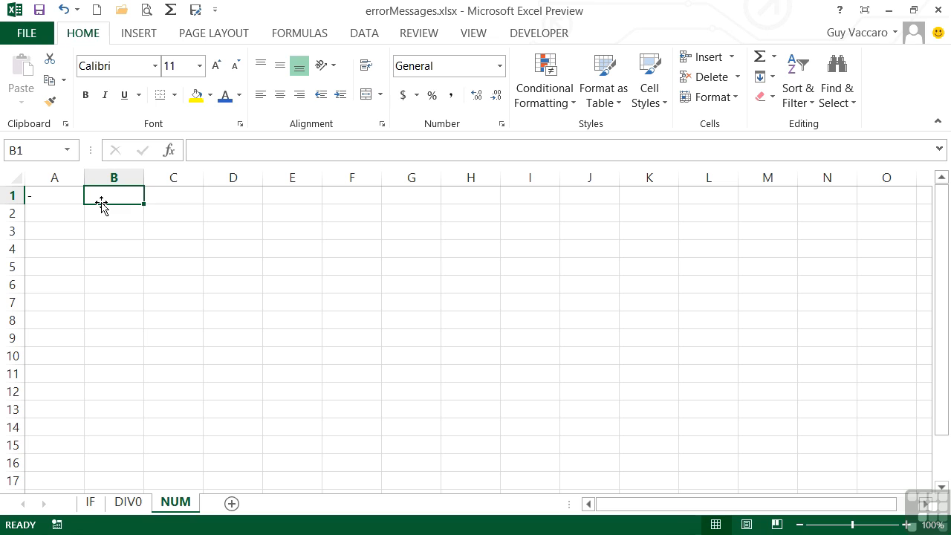
pyautogui.write('6')
pyautogui.press('Tab')
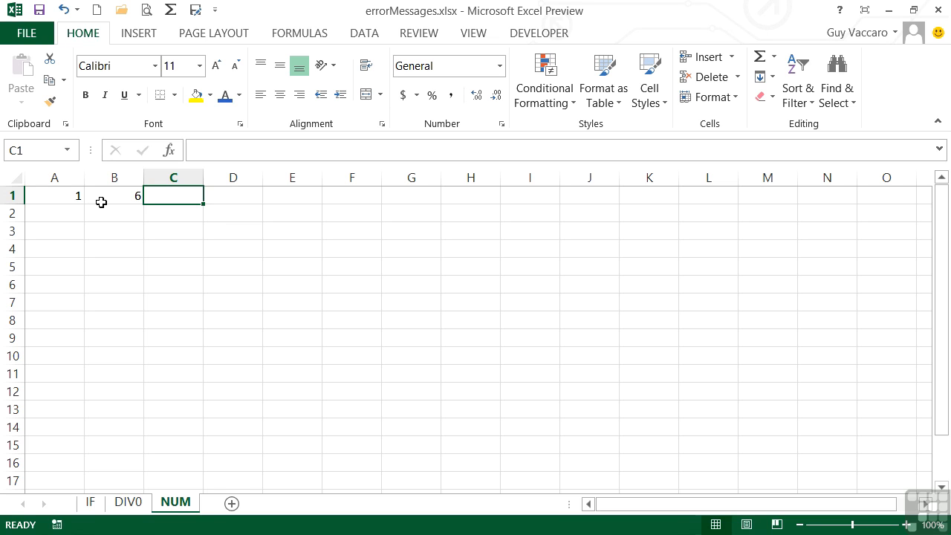
pyautogui.write('3')
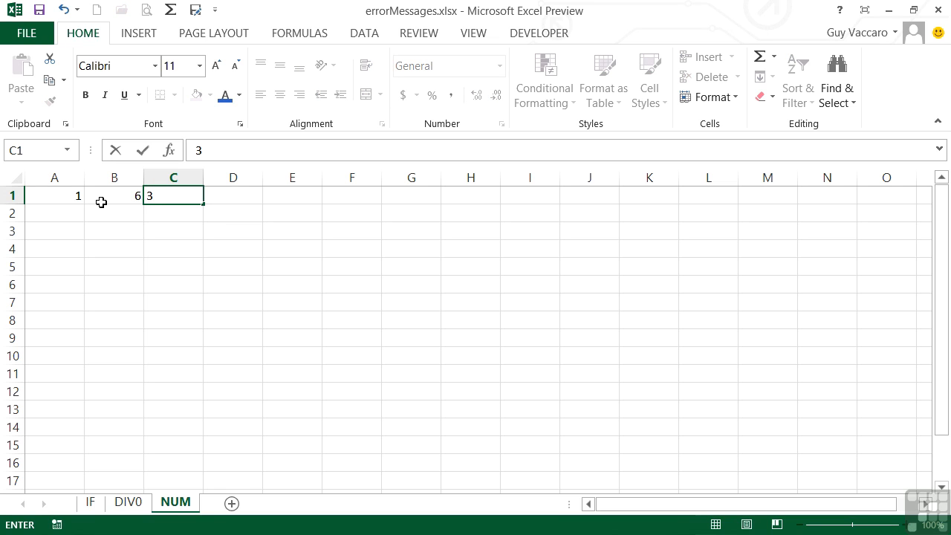
pyautogui.press('Return')
# Step: Change the exponent in cell C1 to 2
pyautogui.press('Up')
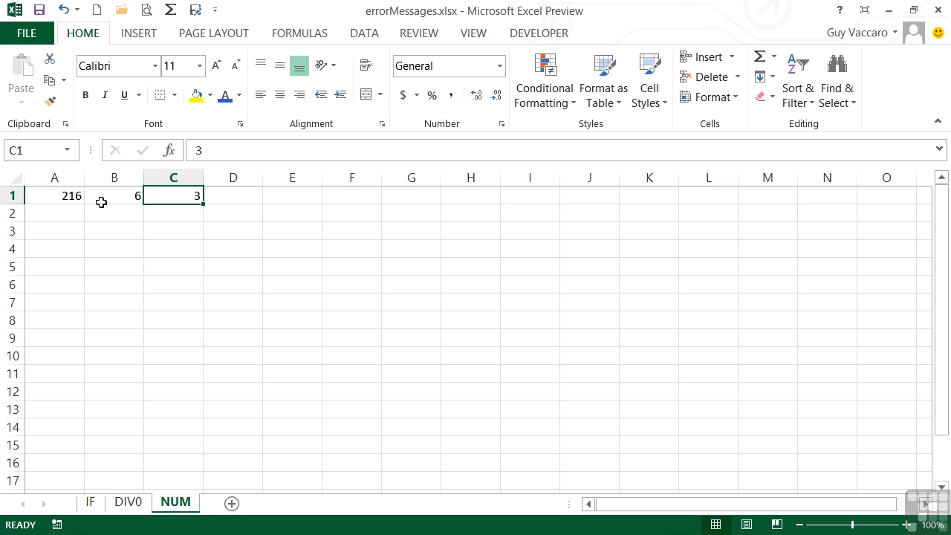
pyautogui.write('2')
pyautogui.press('Return')
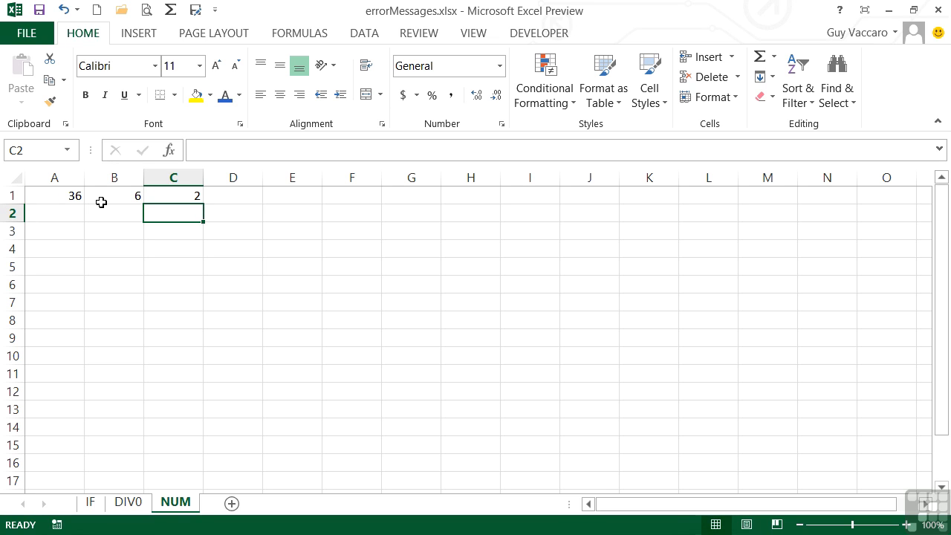
# Step: Open the IF formula in cell A1 in edit mode and examine its arguments
pyautogui.press('Up')
pyautogui.press('Left')
pyautogui.press('Left')
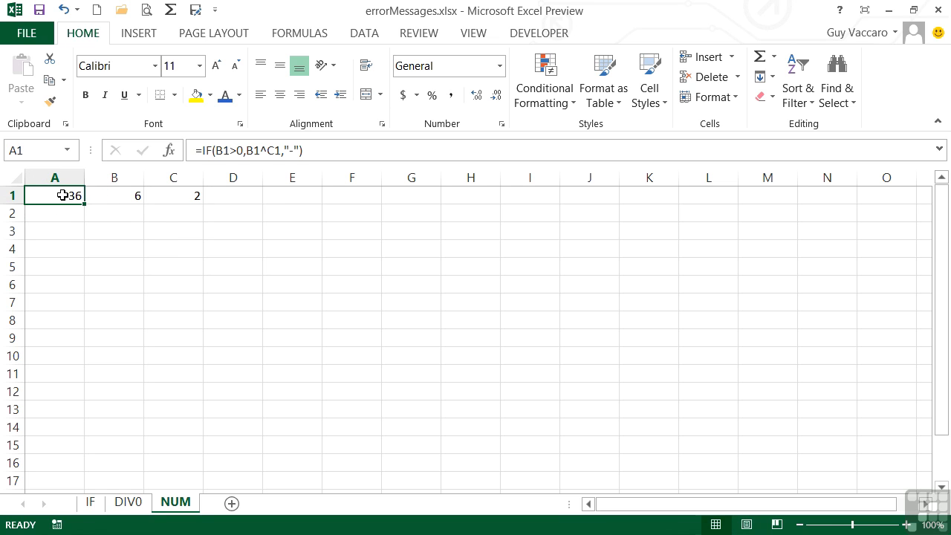
pyautogui.doubleClick(63, 195)
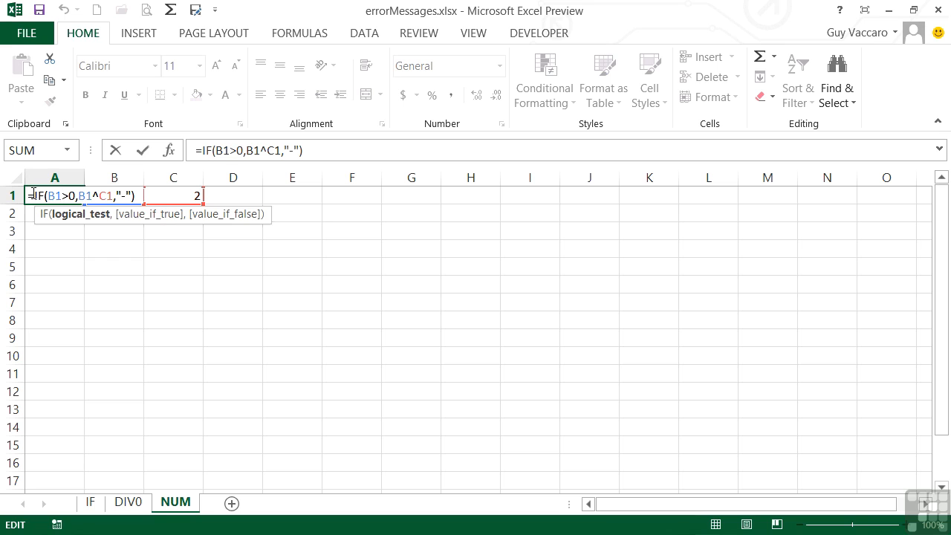